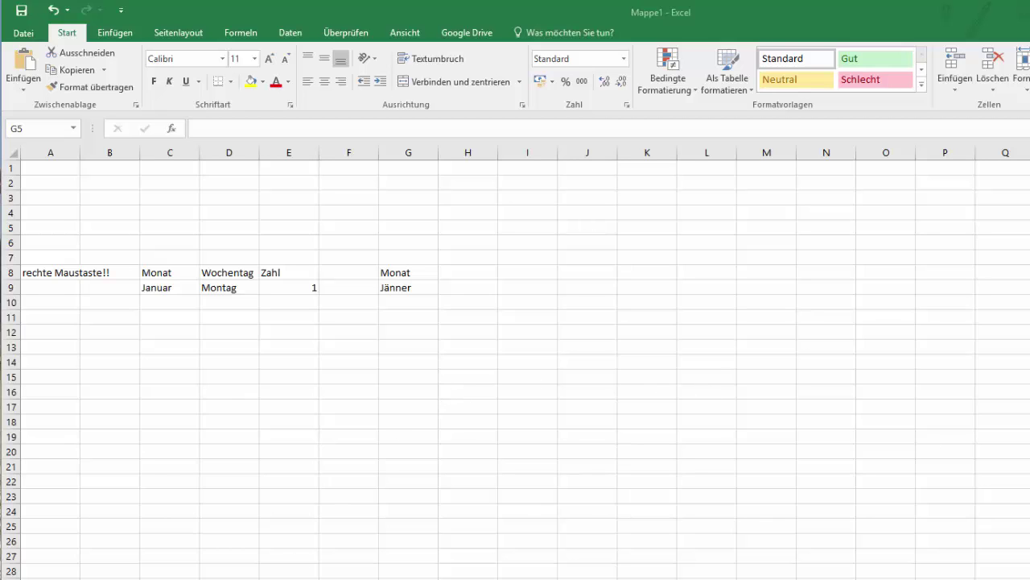
Enter 23 in B8, then delete it again and return to A8.
left_click(204, 342)
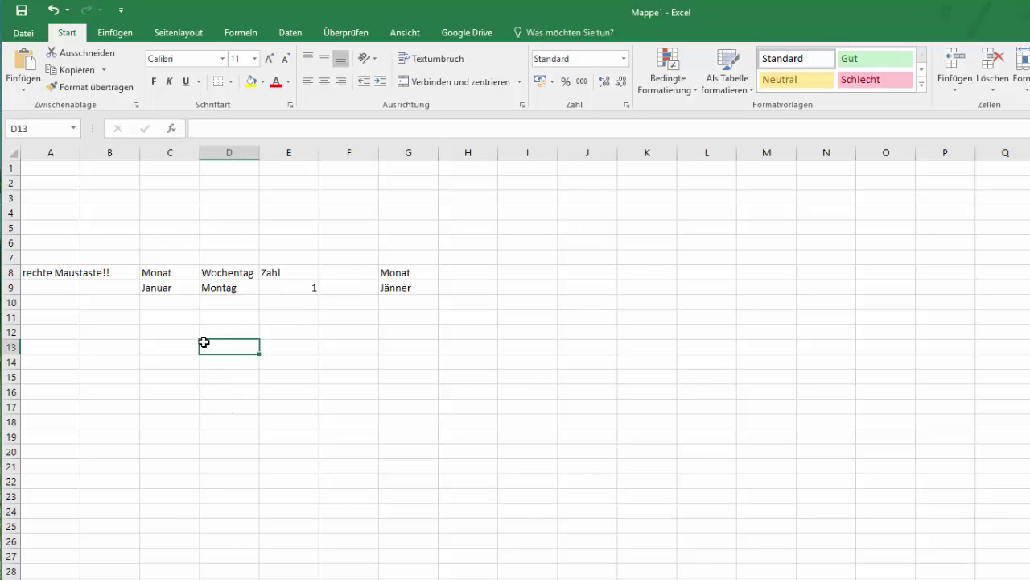
left_click(159, 288)
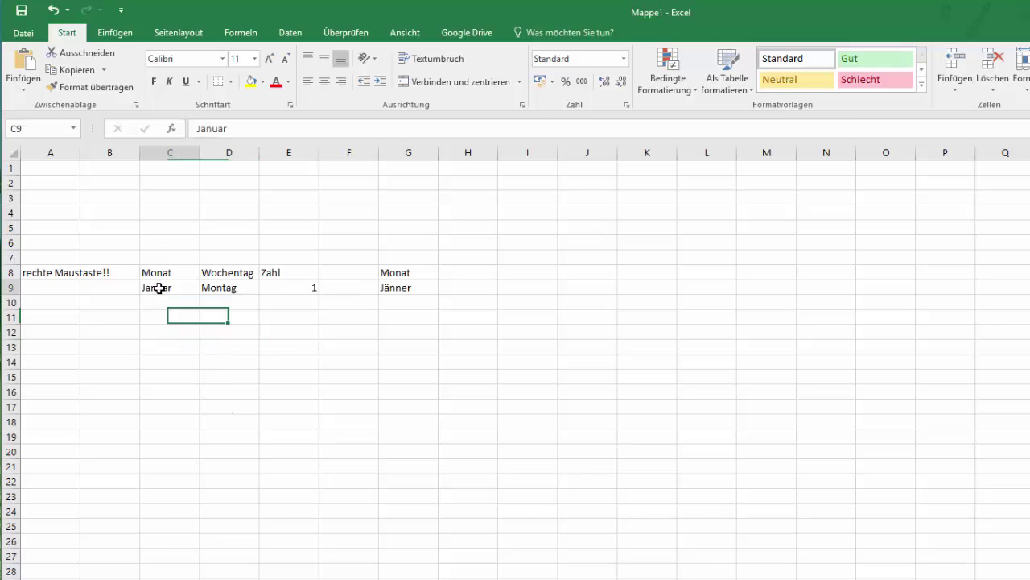
left_click(53, 272)
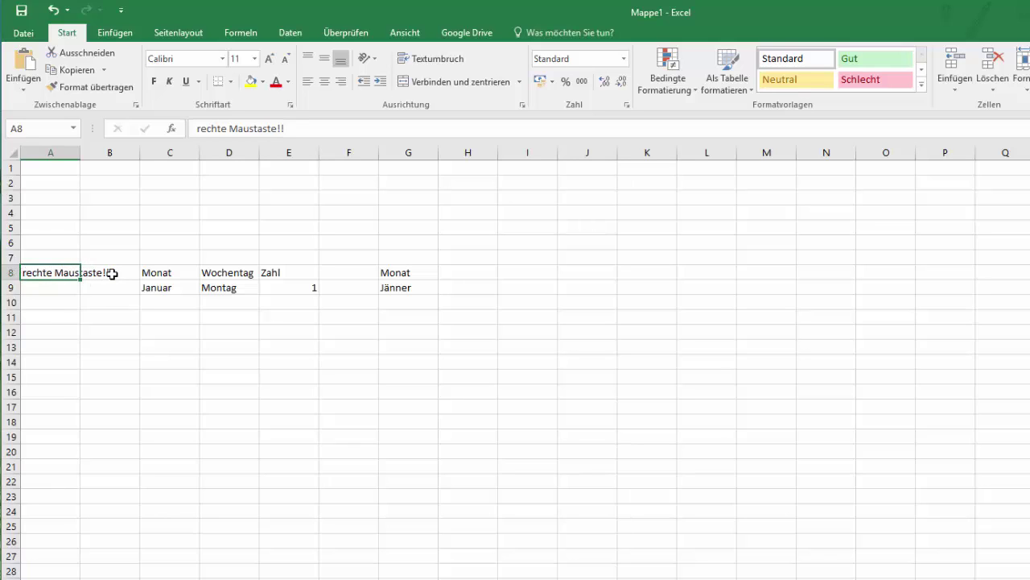
double_click(118, 276)
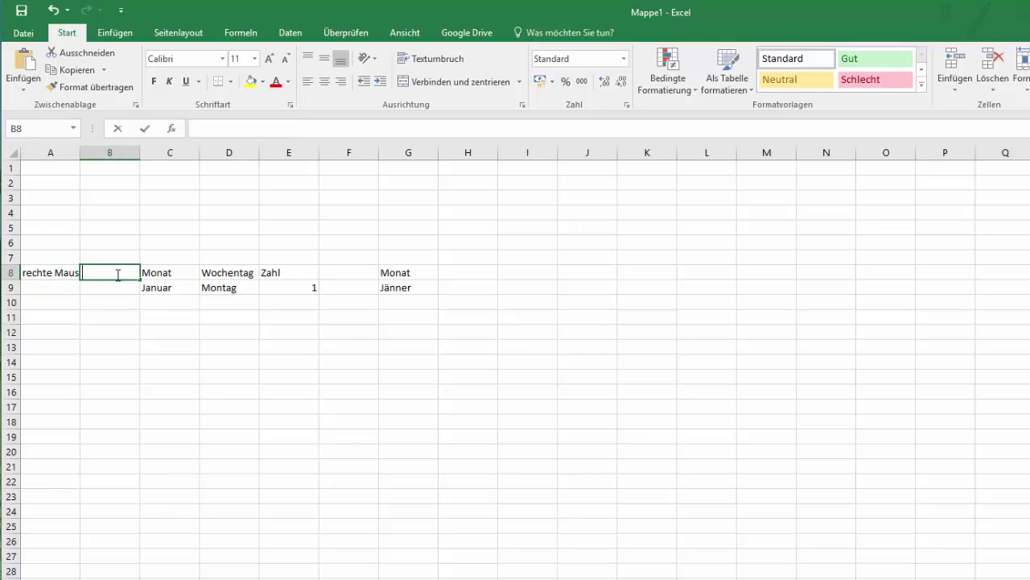
type("23")
key("Return")
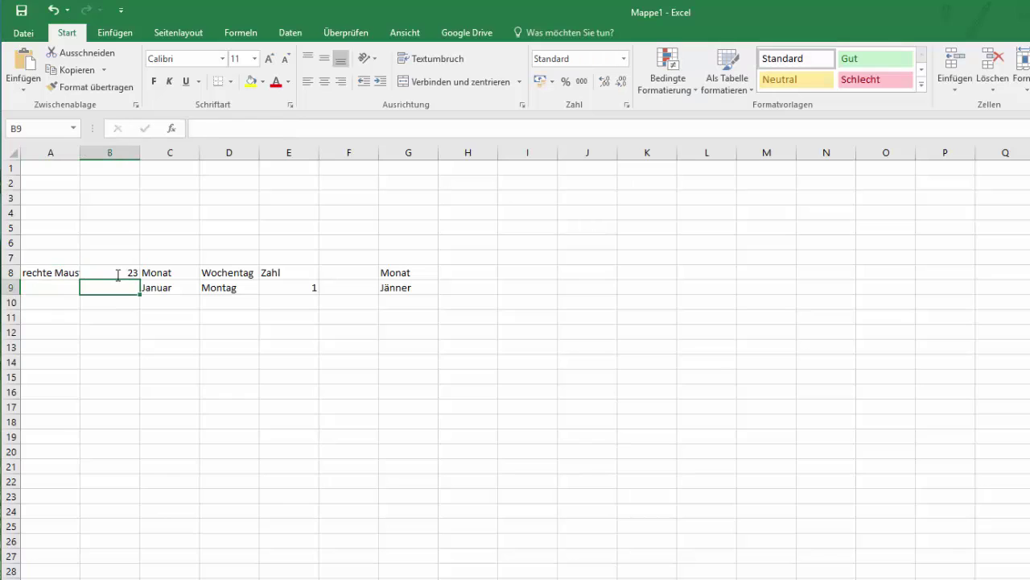
left_click(117, 275)
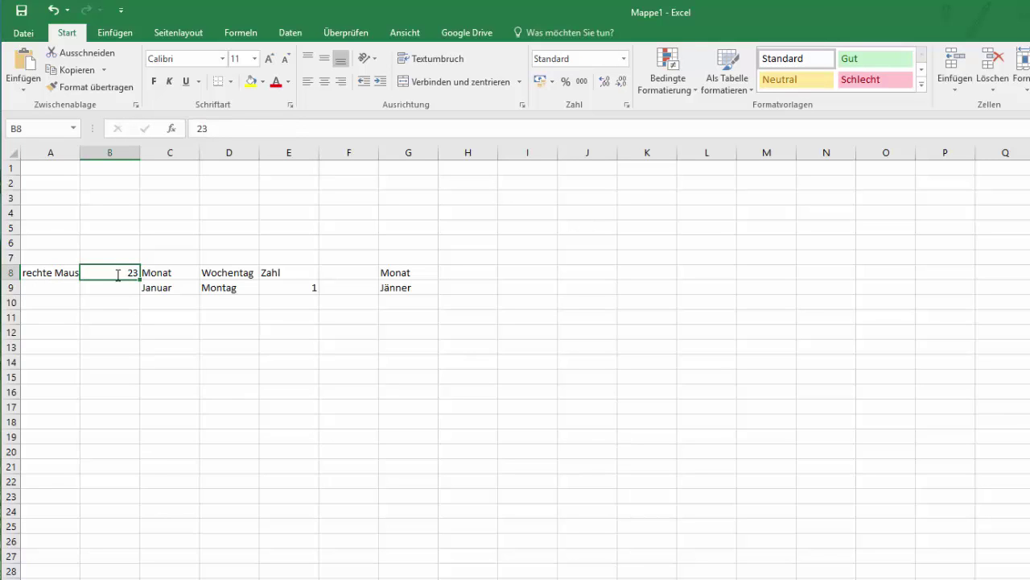
key("Delete")
key("Left")
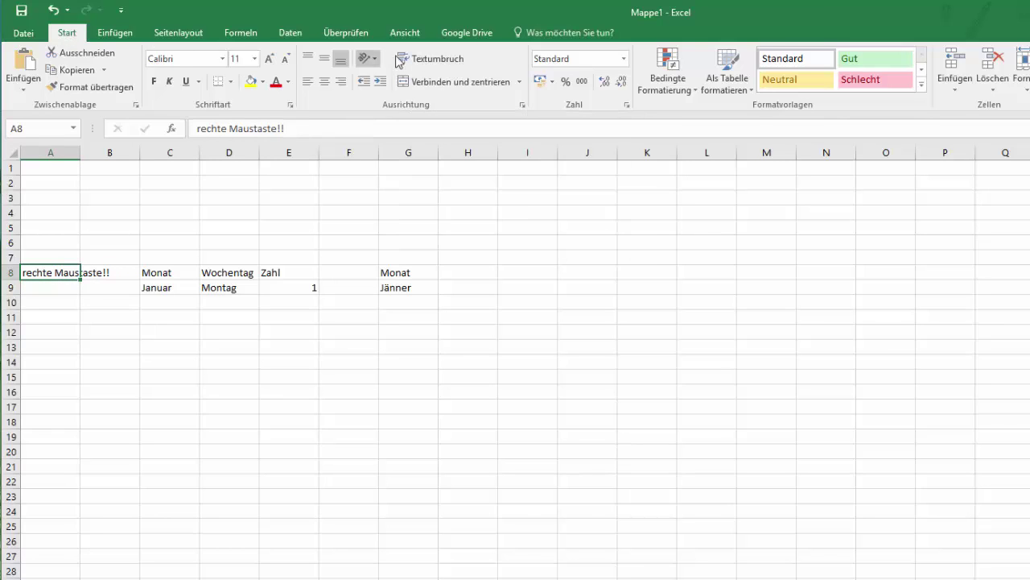
Wrap the 'rechte Maustaste!!' label in A8 and make row 7 taller.
left_click(439, 60)
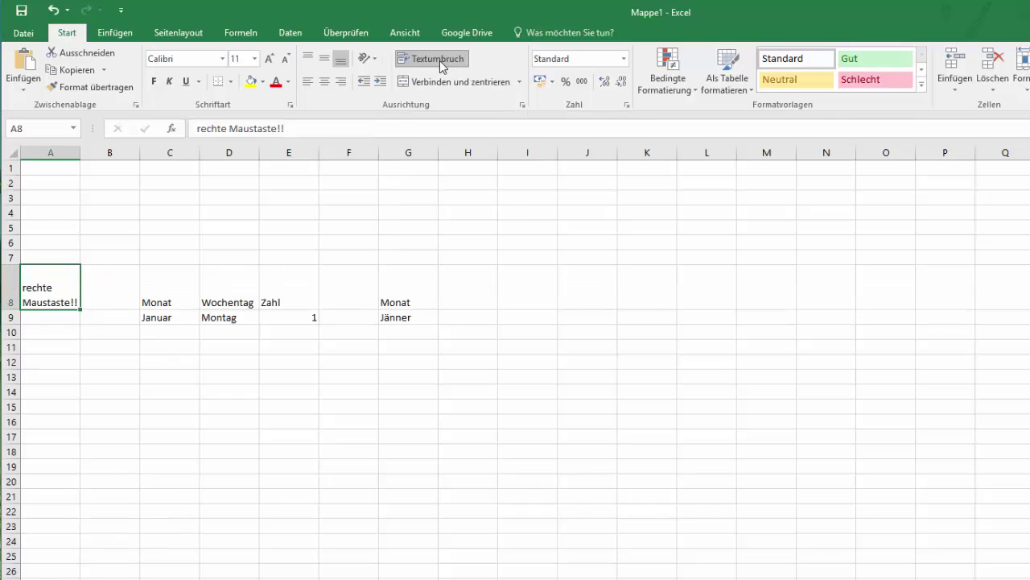
left_click(61, 318)
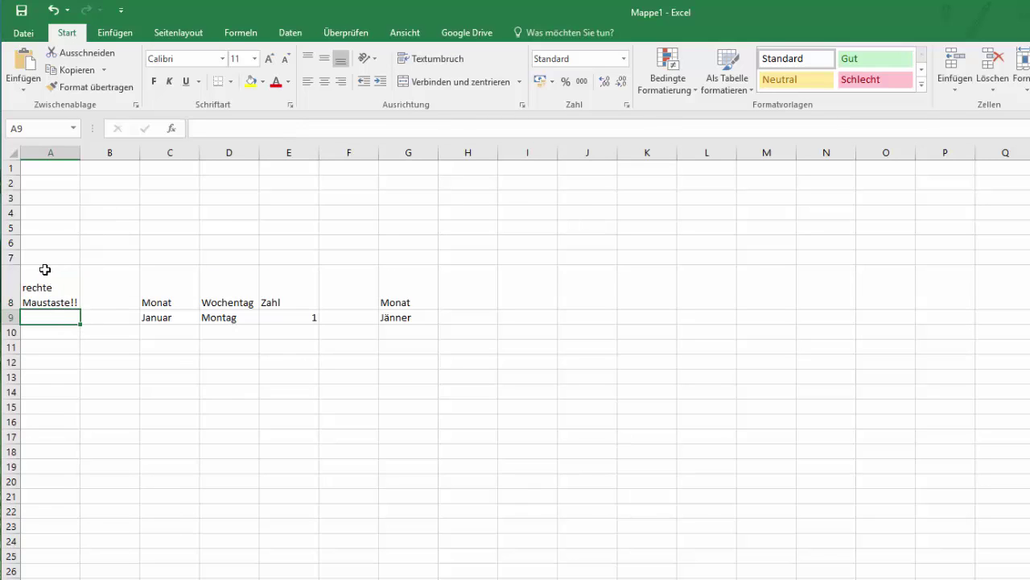
left_click_drag(18, 265, 16, 279)
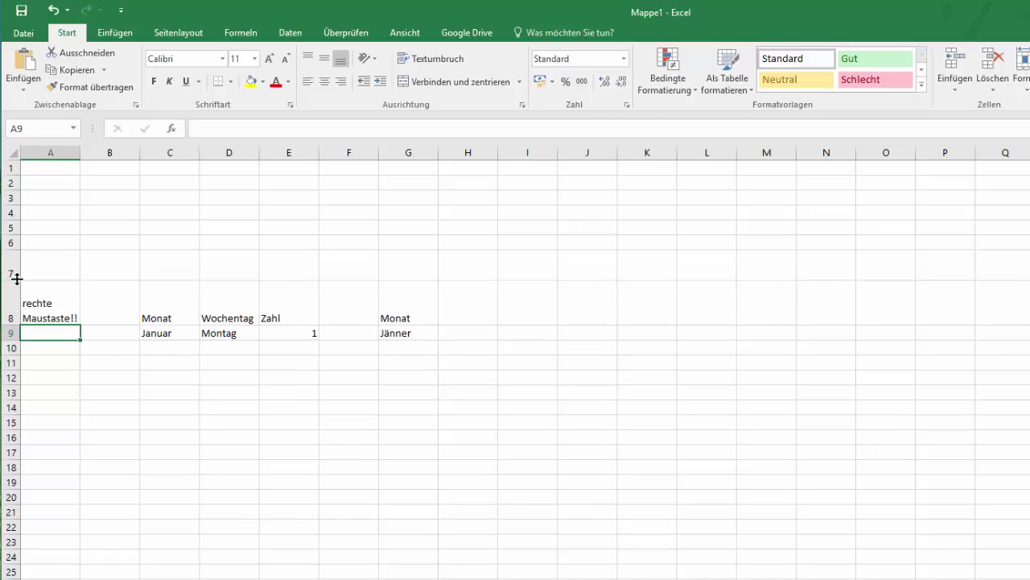
left_click(47, 303)
right_click(47, 302)
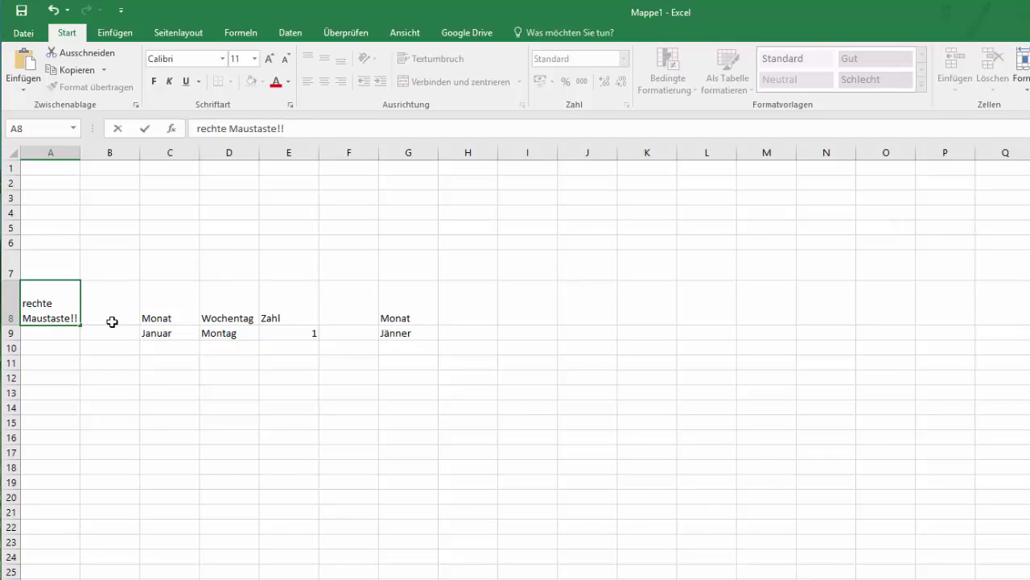
left_click(165, 357)
left_click(166, 330)
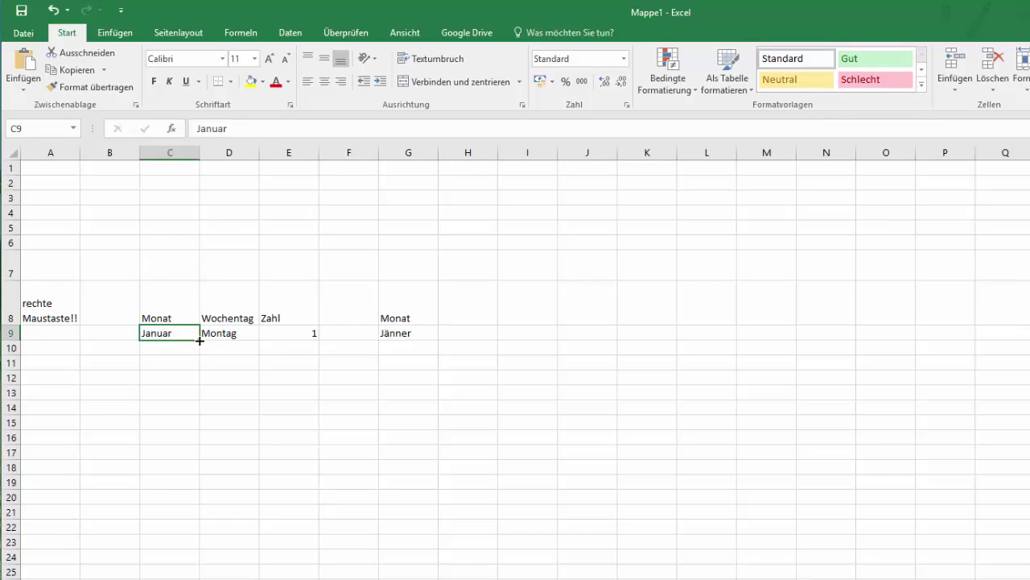
Auto-fill the months Januar through Dezember down column C to C20.
mouse_move(200, 340)
left_mouse_down()
mouse_move(203, 441)
mouse_move(201, 387)
left_mouse_up()
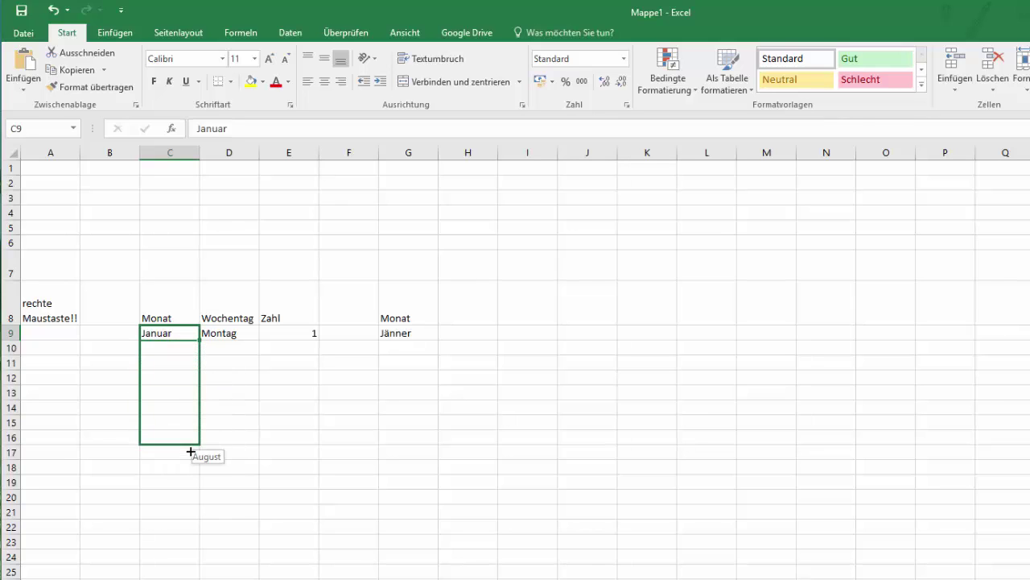
left_click_drag(201, 387, 186, 500)
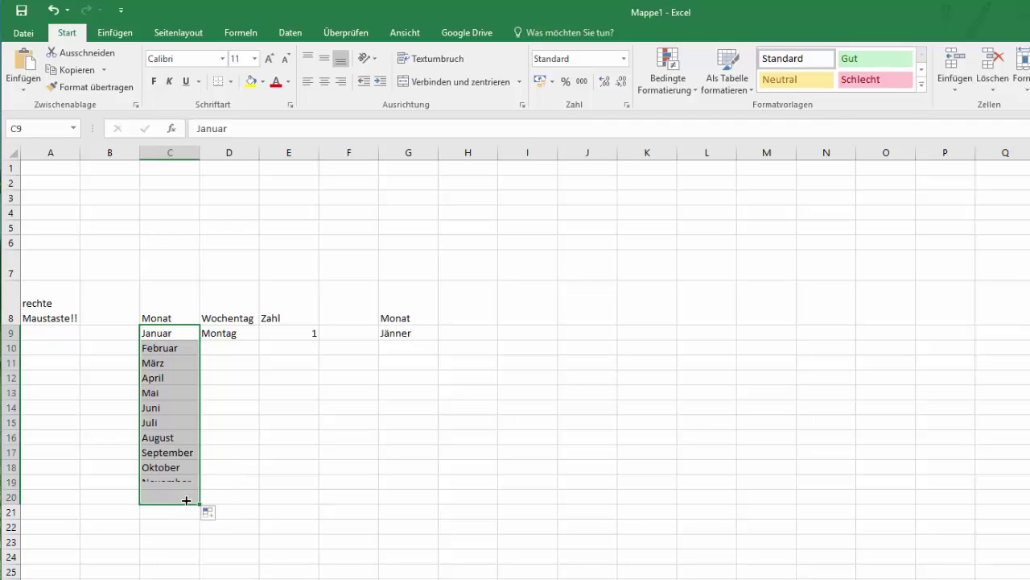
left_click(281, 390)
Auto-fill the weekdays starting at Montag down column D to D20.
left_click(237, 333)
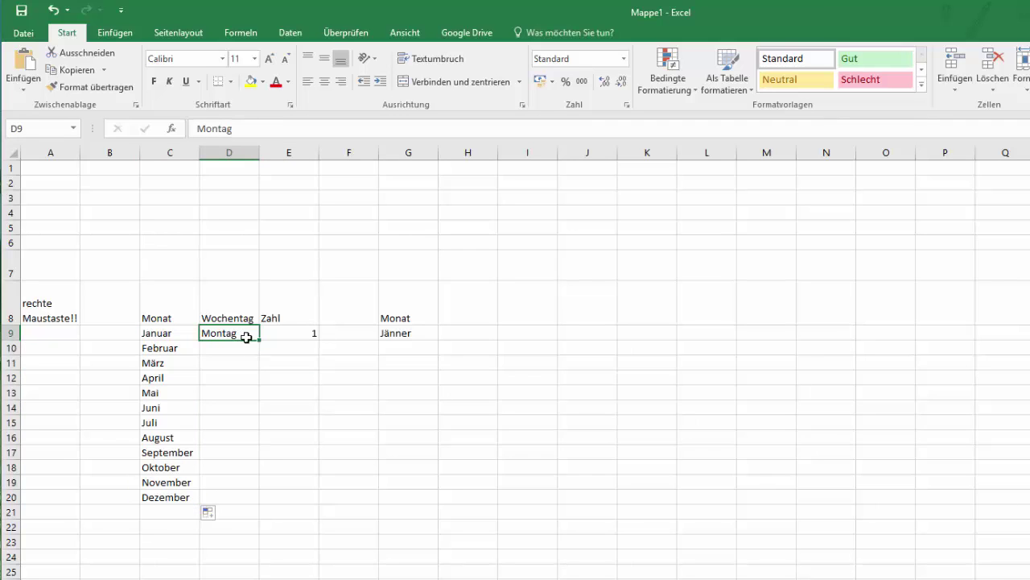
left_click_drag(261, 343, 252, 493)
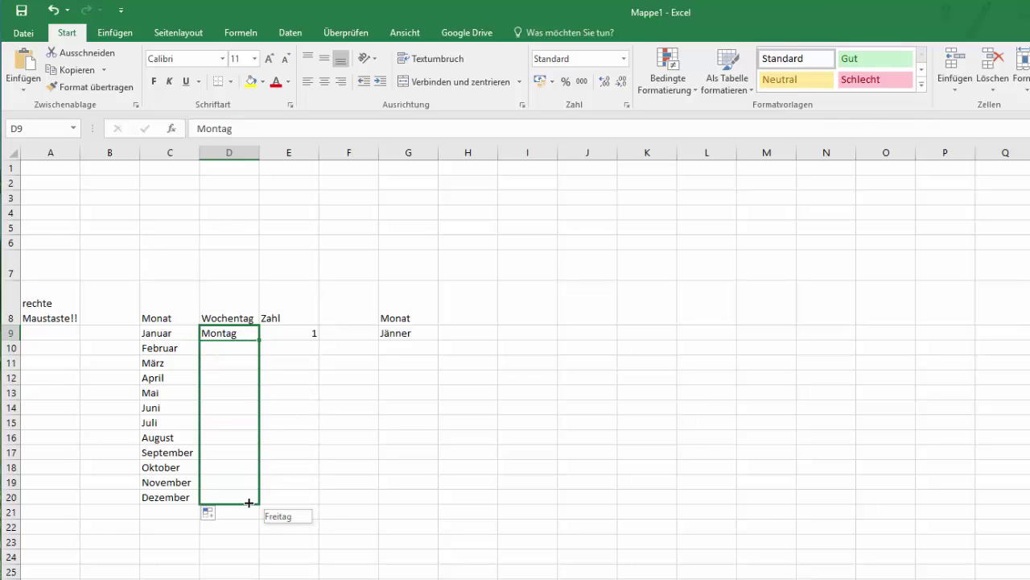
left_click_drag(250, 500, 251, 505)
left_click(296, 435)
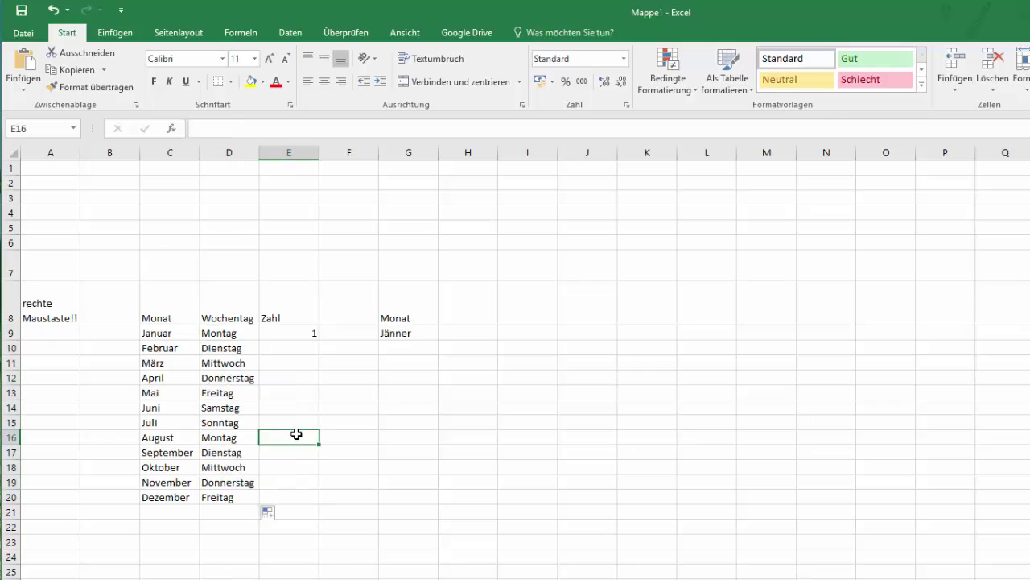
Copy the 1 in E9 down column E to row 20.
left_click(298, 334)
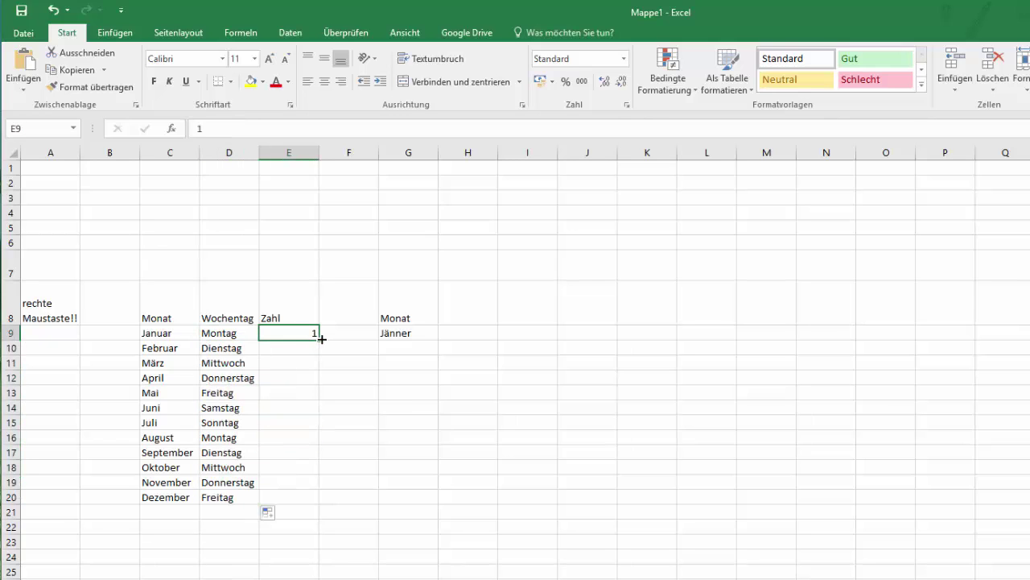
left_click_drag(319, 338, 313, 505)
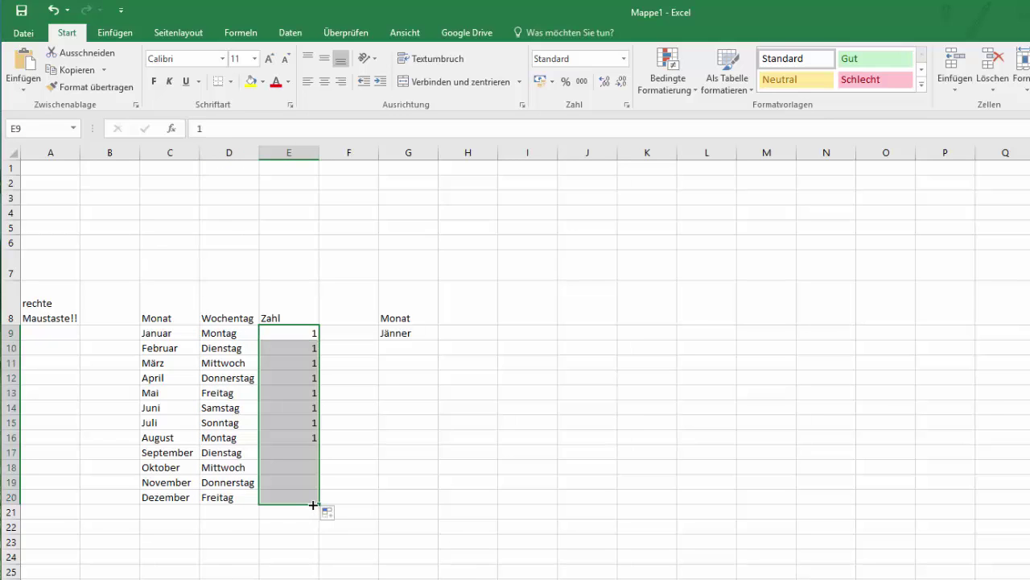
left_click(354, 392)
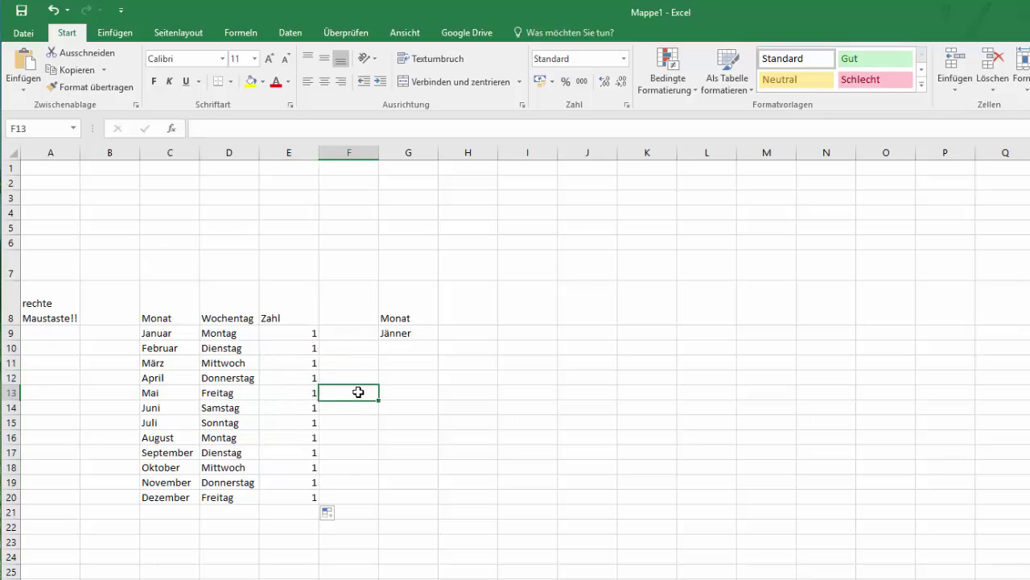
Clear the repeated 1s from E10:E20, keeping only E9.
left_click(308, 350)
key("shift+Down")
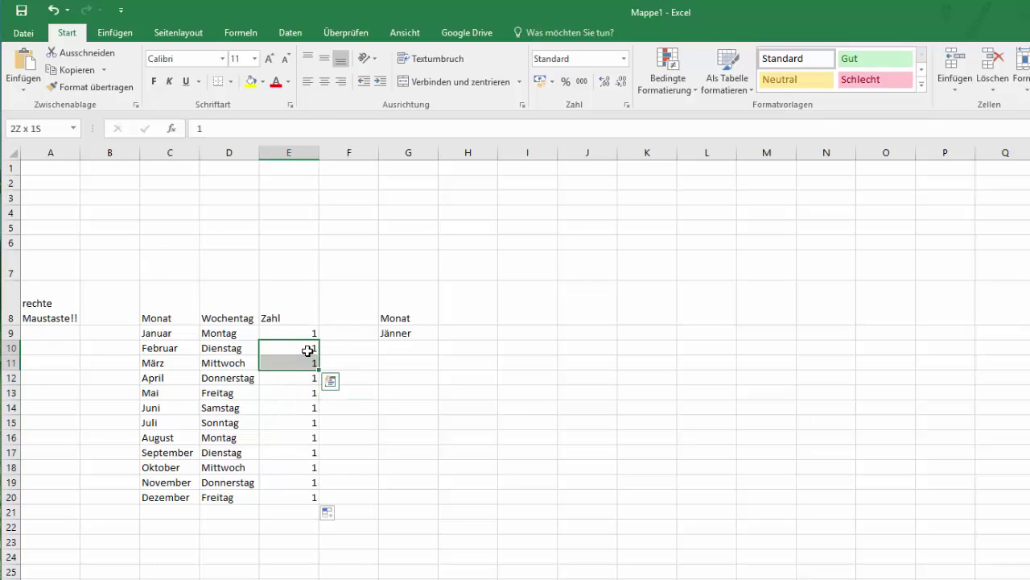
key("shift+Down")
key("shift+Down")
key("shift+Down")
key("shift+Down")
key("shift+Down")
key("Delete")
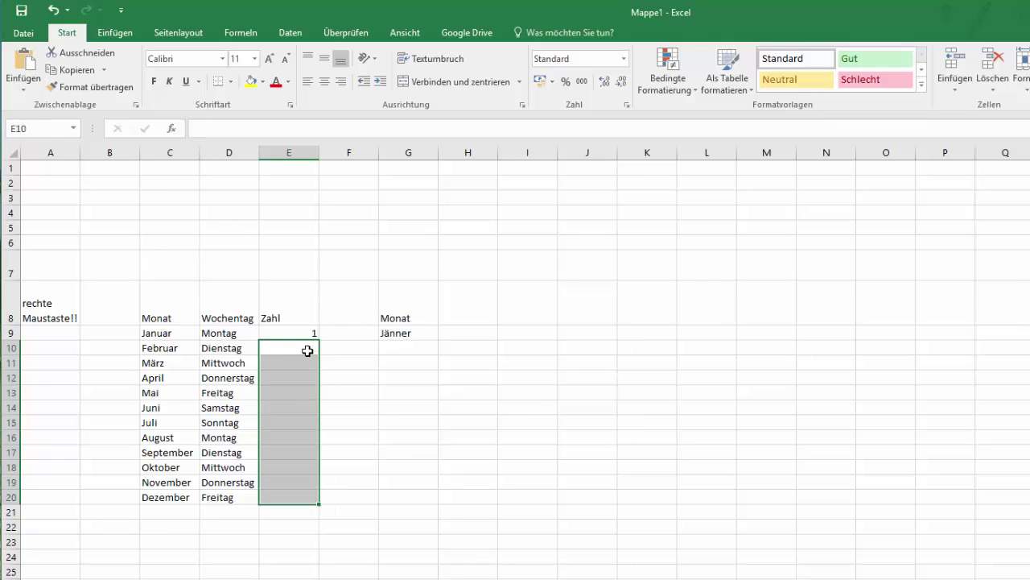
left_click(303, 333)
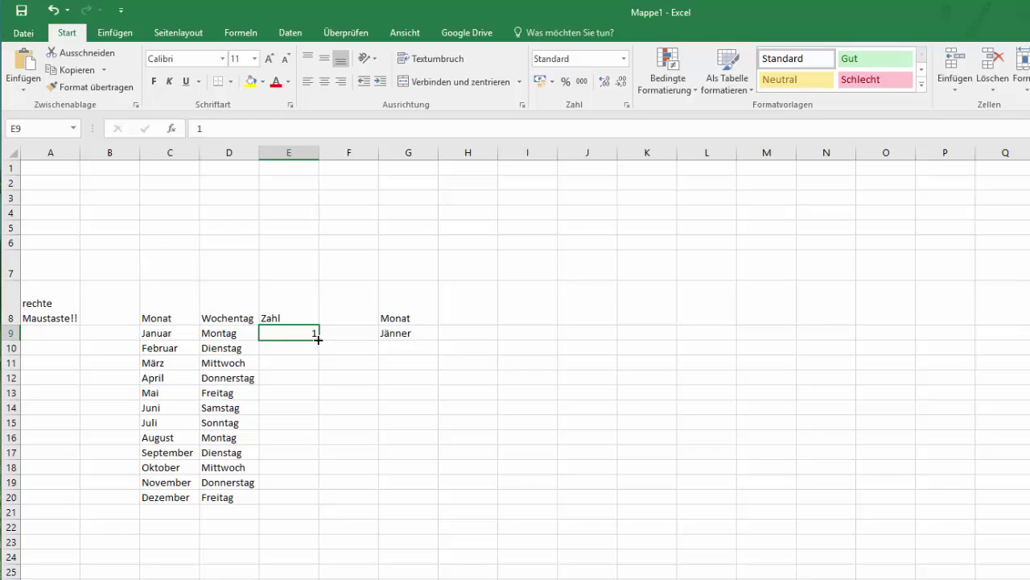
Fill E9:E18 as a 'Datenreihe ausfüllen' series counting 1 to 10.
left_click_drag(318, 340, 314, 447)
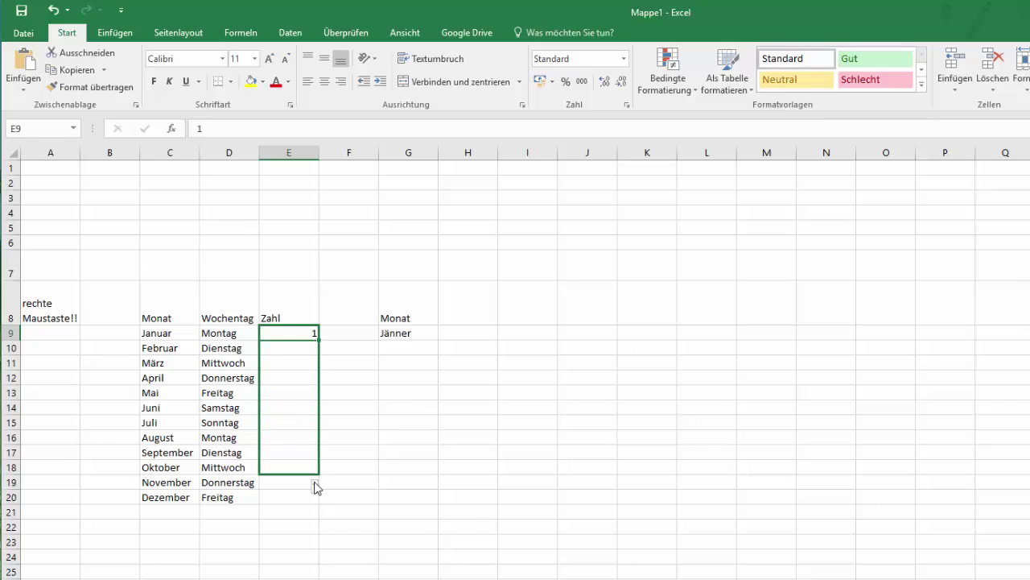
left_click_drag(314, 448, 314, 486)
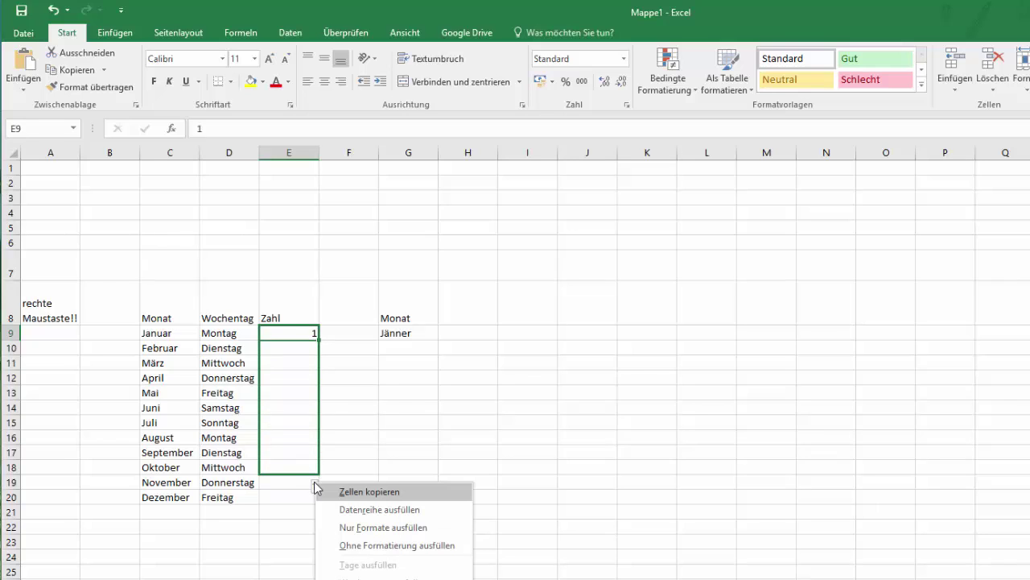
left_click(389, 517)
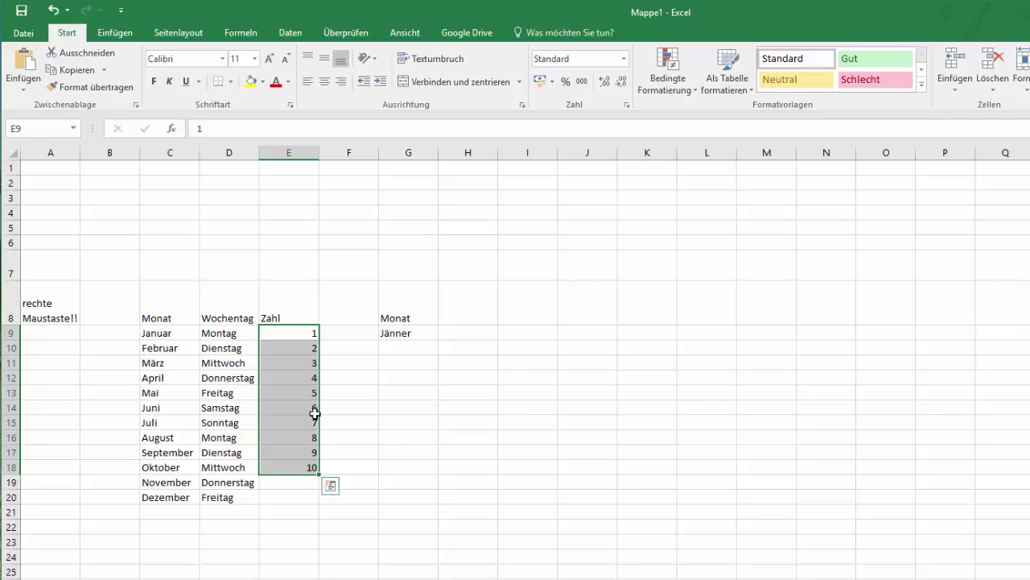
left_click(308, 488)
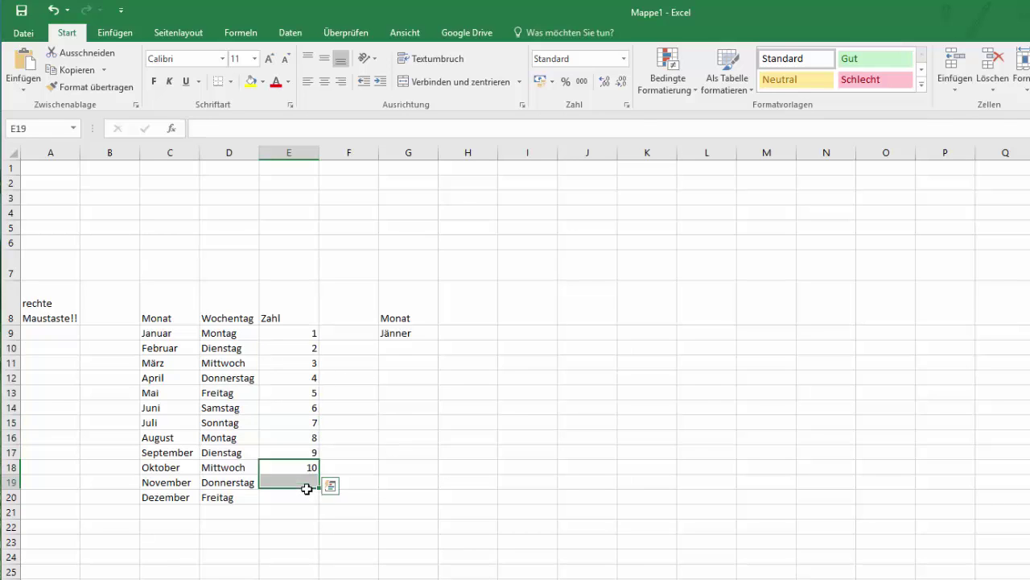
left_click(413, 359)
left_click(408, 333)
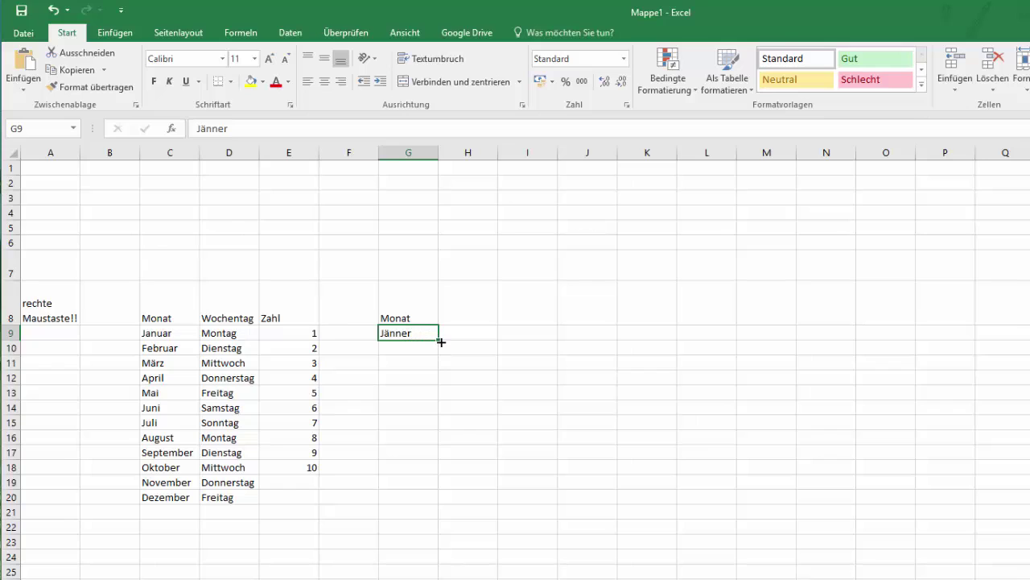
left_click_drag(440, 342, 413, 480)
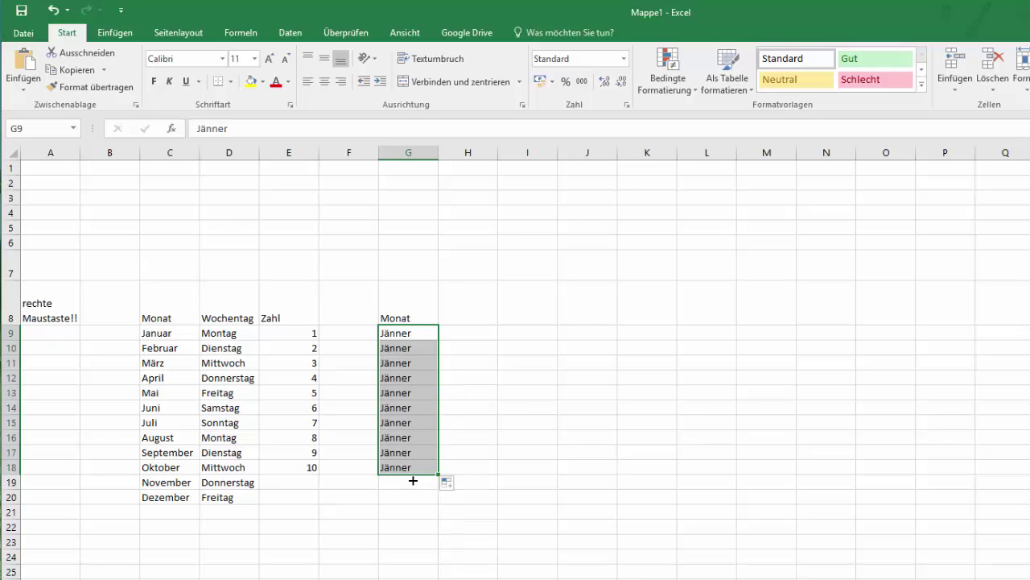
key("ctrl+z")
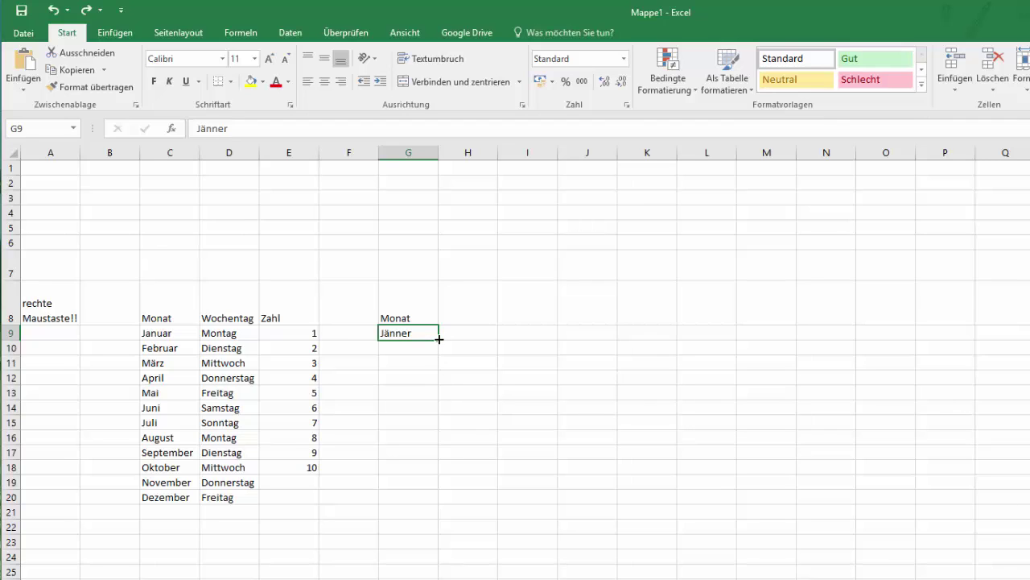
left_click_drag(439, 339, 450, 482)
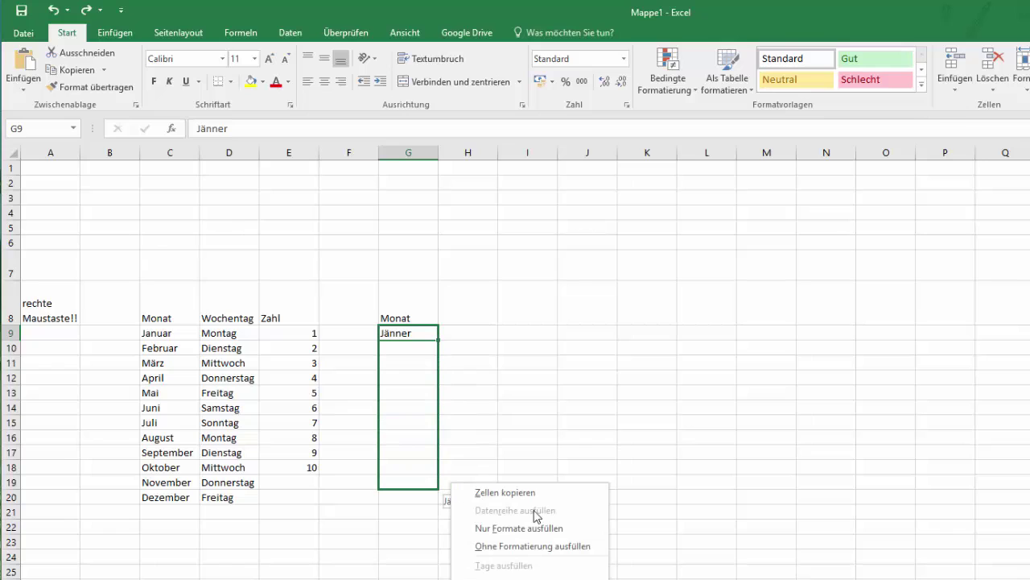
key("Escape")
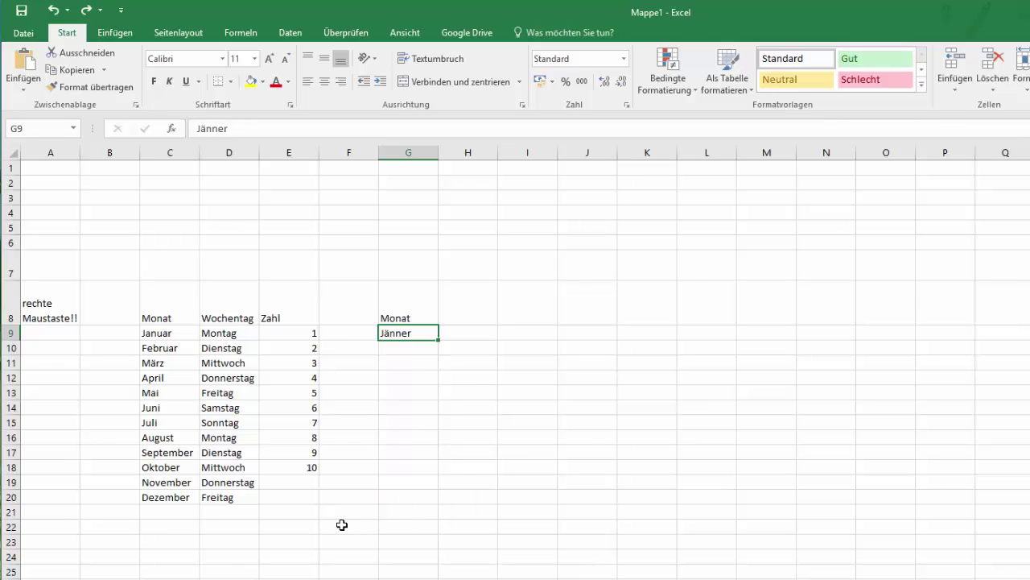
Change C9's text from Januar to Jänner.
double_click(172, 334)
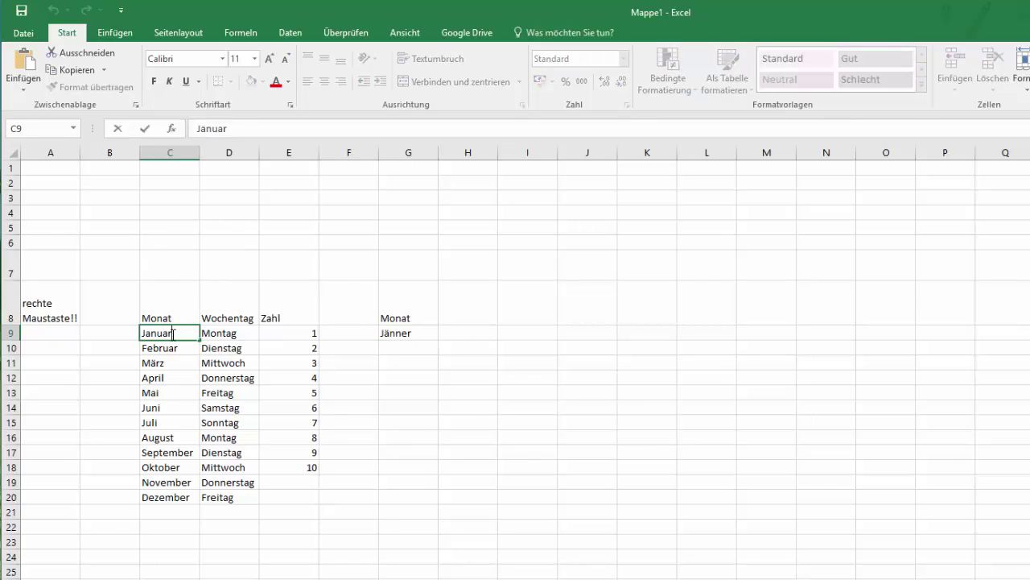
key("BackSpace")
key("BackSpace")
key("BackSpace")
key("BackSpace")
key("BackSpace")
type("änner")
key("Return")
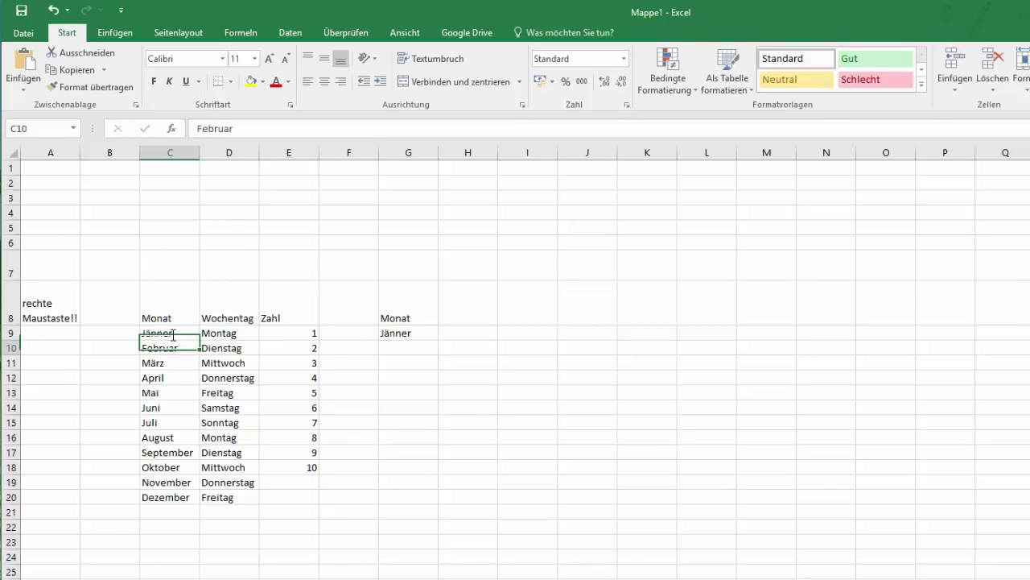
key("Left")
key("Right")
key("Right")
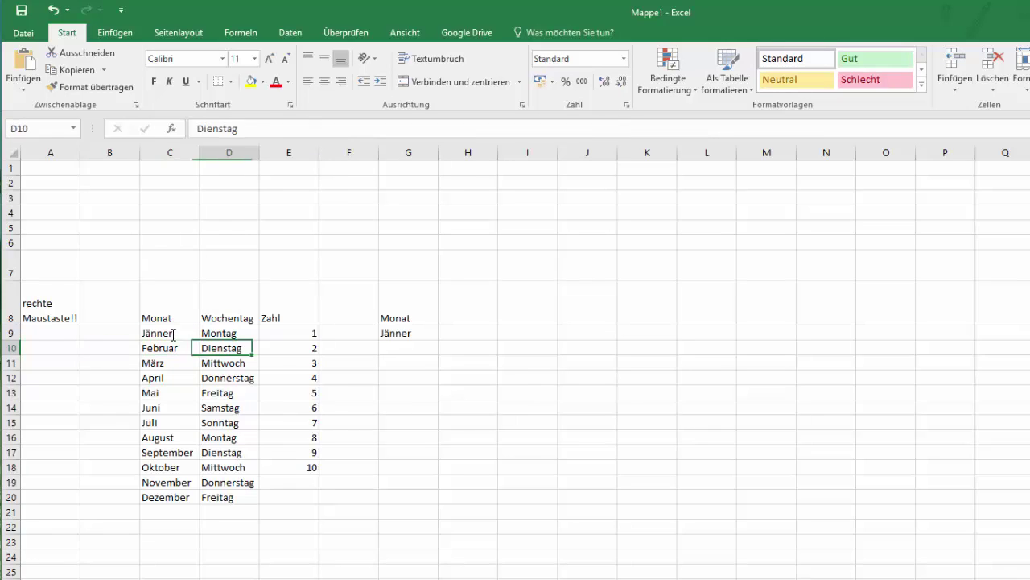
key("Right")
key("Right")
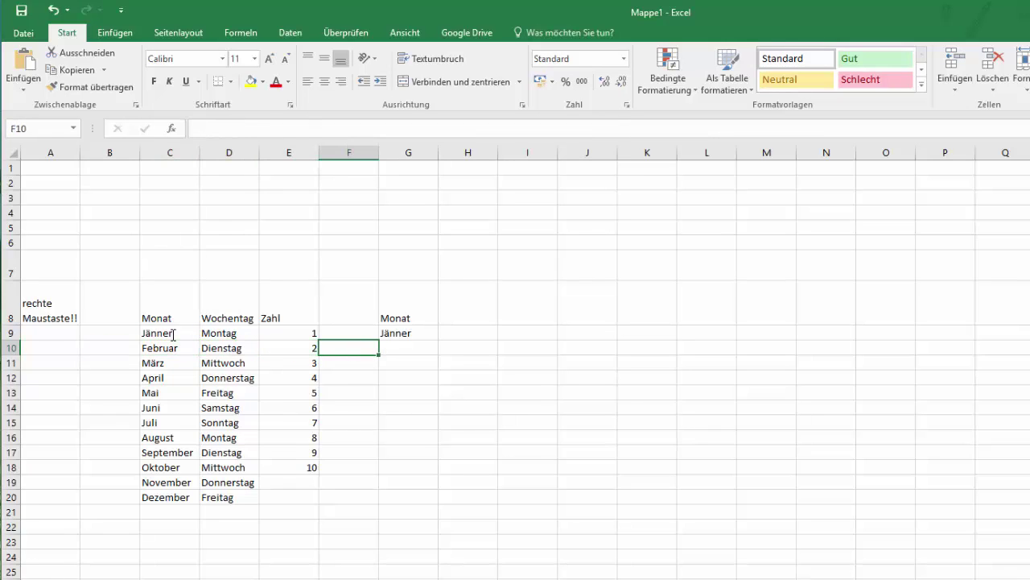
key("Right")
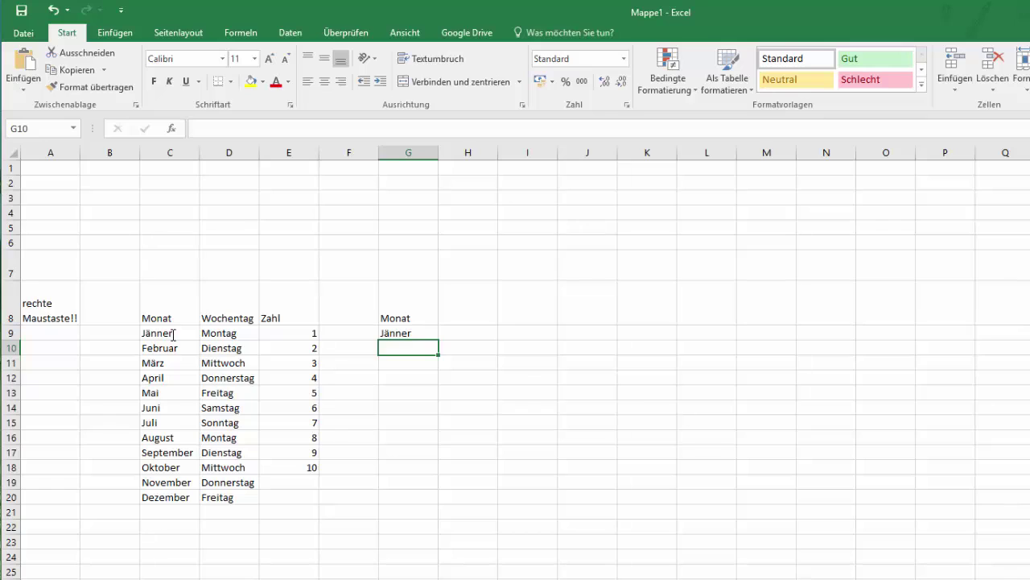
left_click(296, 373)
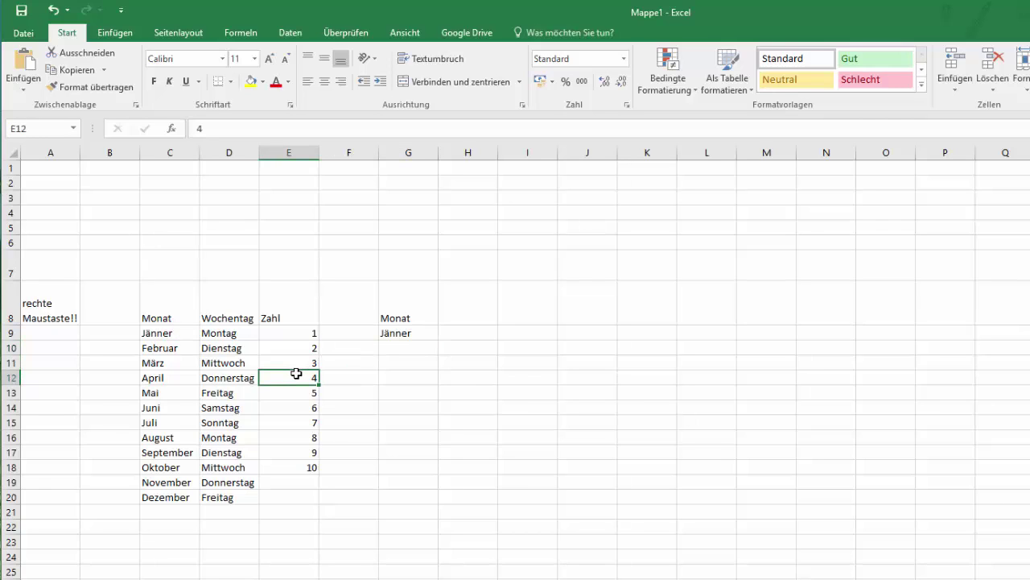
left_click(530, 310)
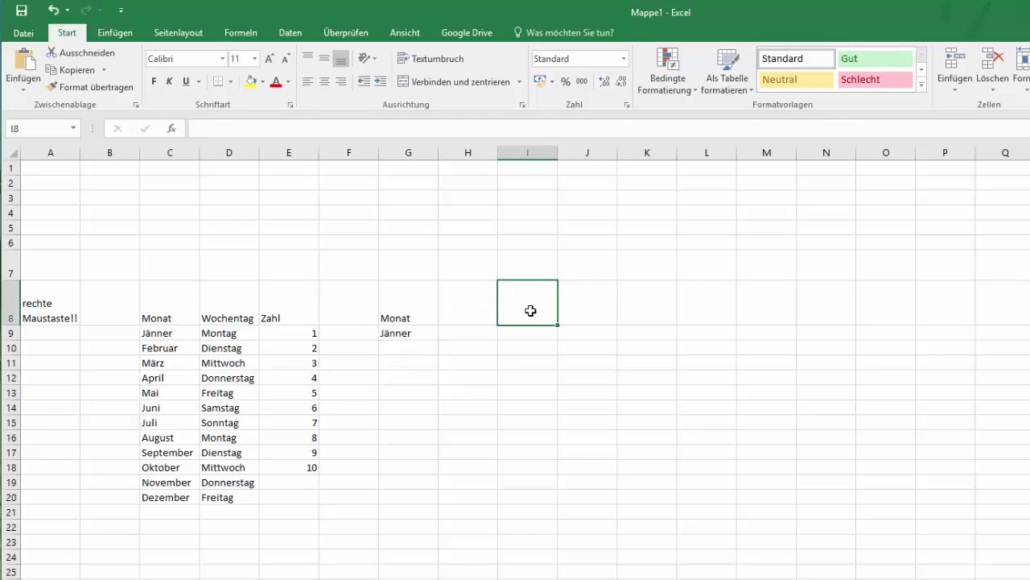